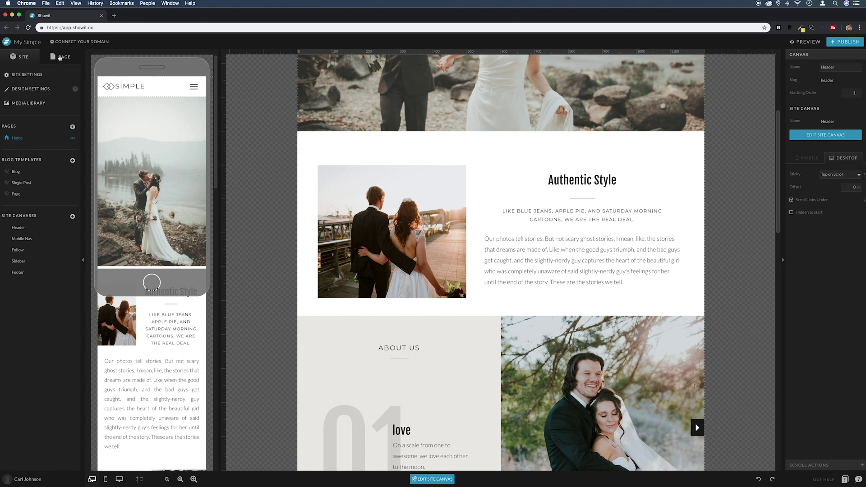
Show the Home page's canvases, from Header and Intro down to Mobile Nav, in the PAGE panel
left_click(60, 57)
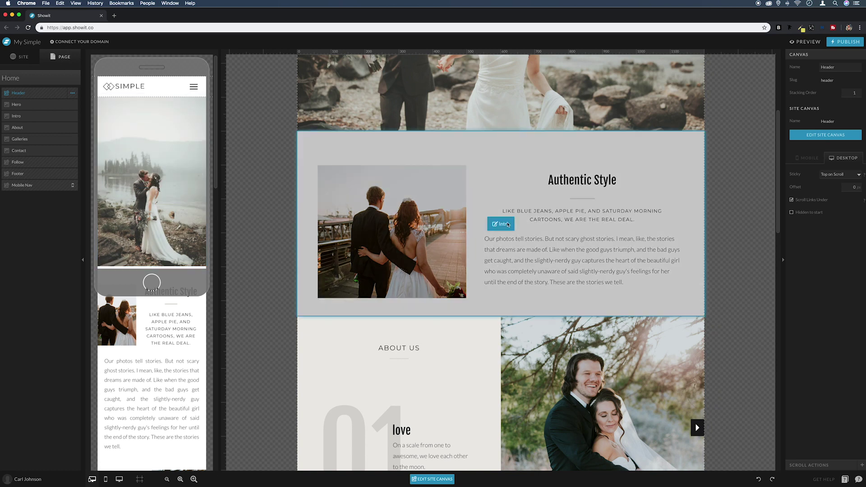
Expand the Intro canvas and add two canvas views, 1 - View 1 and 2 - View 2
left_click(56, 117)
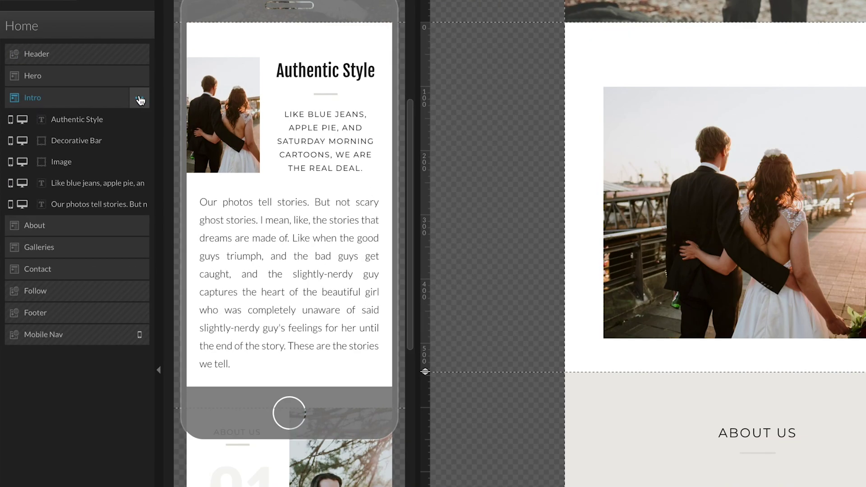
left_click(139, 98)
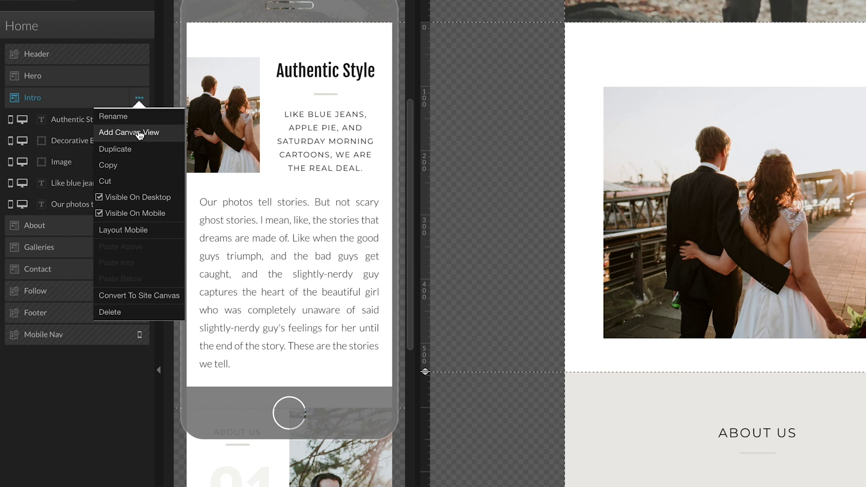
left_click(138, 132)
left_click(139, 99)
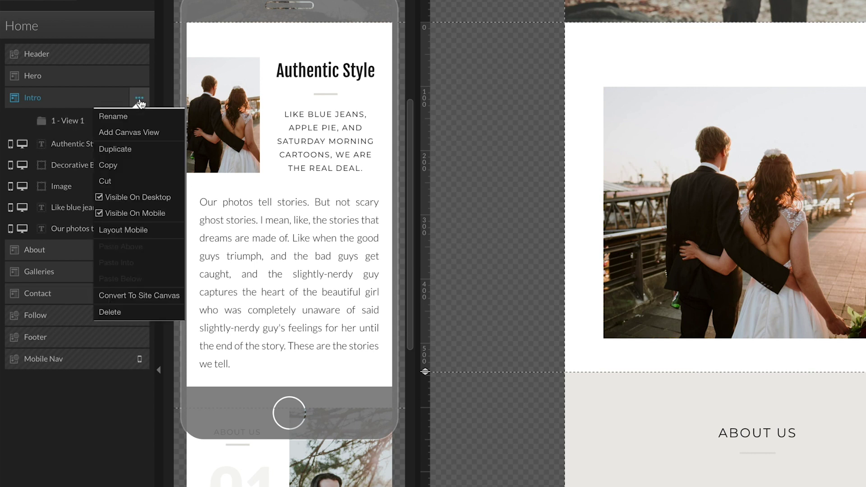
left_click(139, 131)
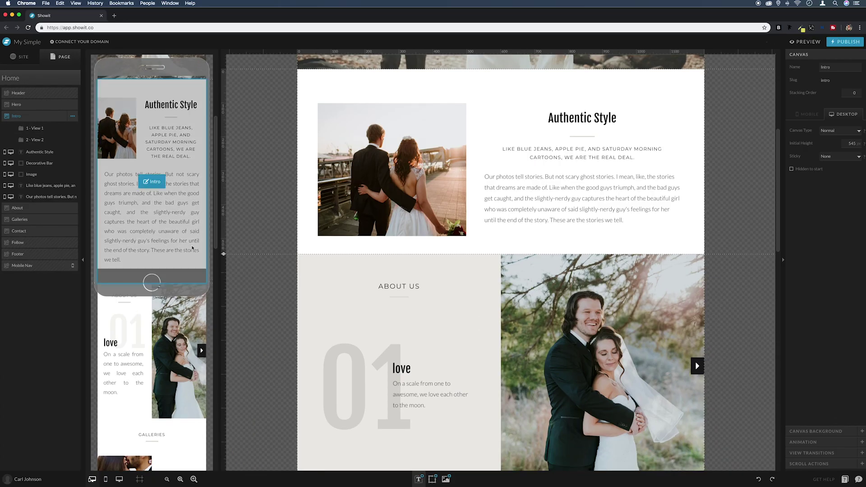
Stretch the Intro canvas to about 802 px tall and select 1 - View 1
left_click_drag(223, 254, 229, 344)
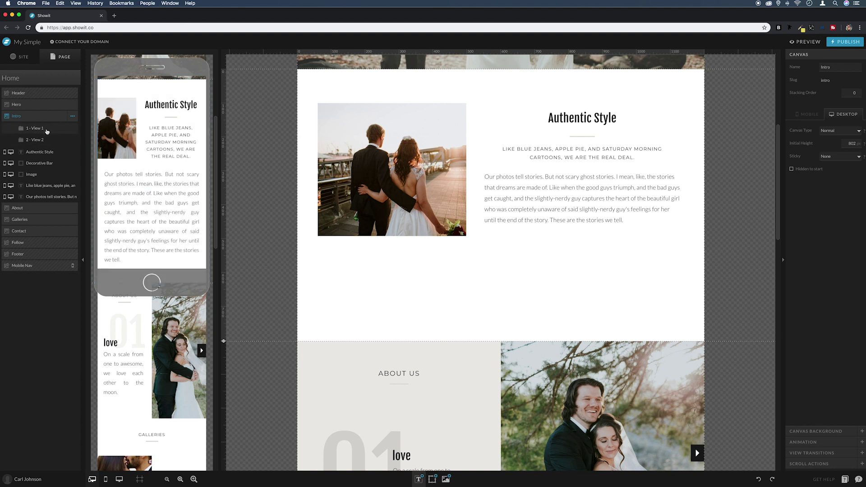
left_click(46, 132)
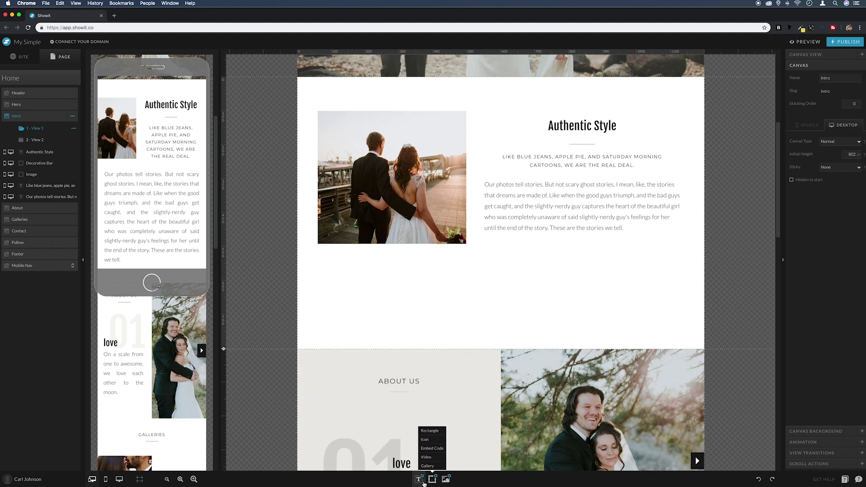
Add a tall Paragraph box below the photo, centred on the canvas with Center text alignment
left_click(417, 466)
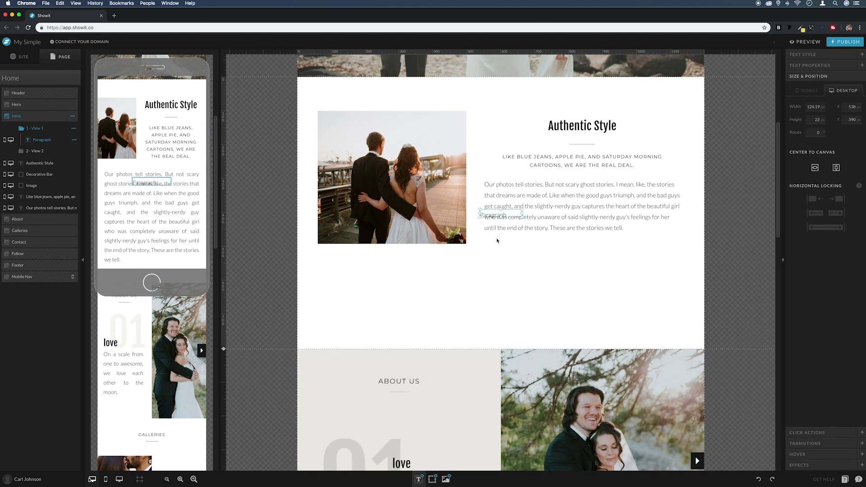
left_click_drag(496, 210, 652, 266)
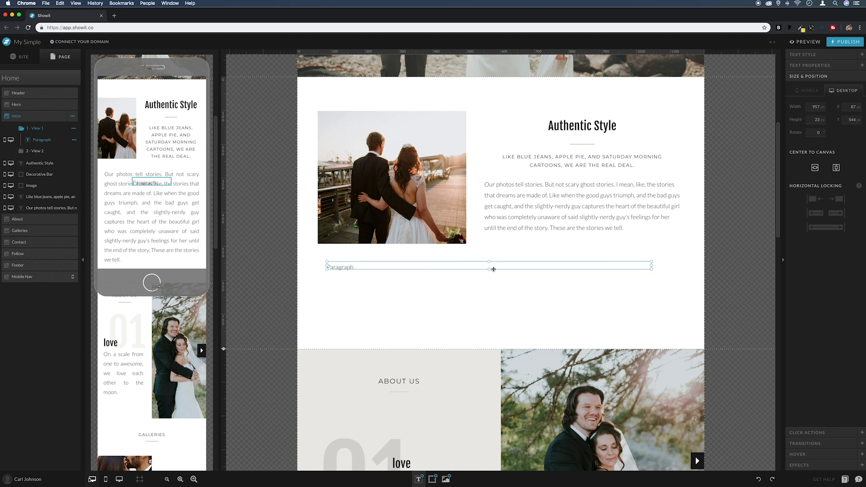
left_click_drag(493, 270, 493, 320)
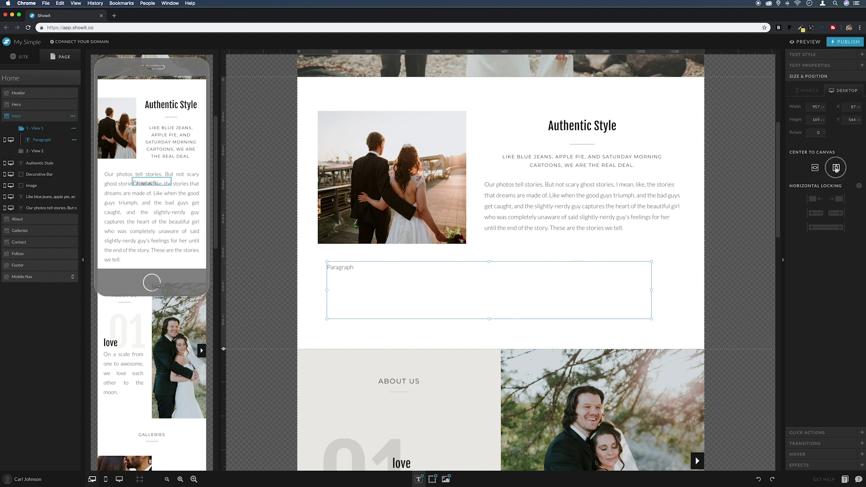
left_click(836, 168)
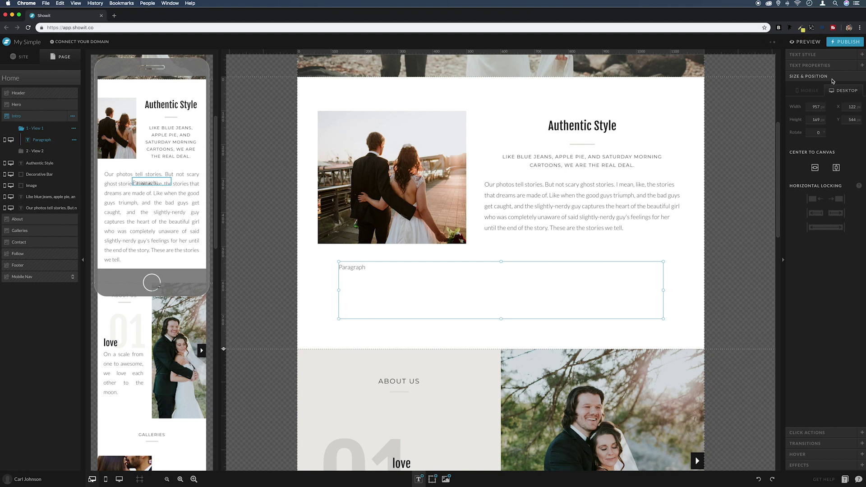
left_click(825, 55)
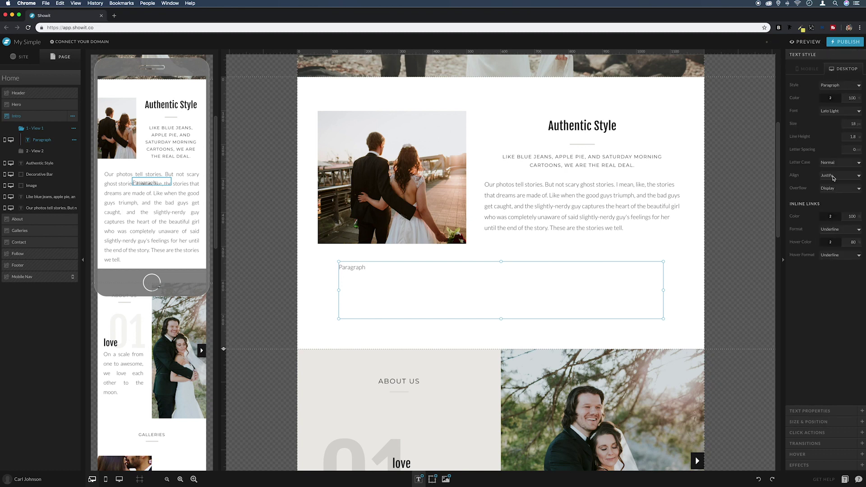
left_click(833, 178)
left_click(822, 171)
Select the lorem ipsum testimonial and 'A Name' text in the TextEdit notes
left_click_drag(863, 165, 830, 165)
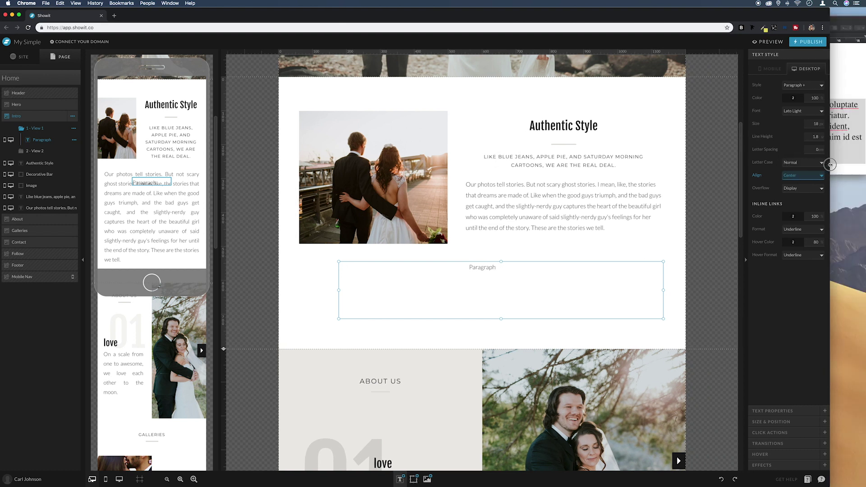
left_click(830, 71)
left_click_drag(722, 114, 656, 38)
key("super+c")
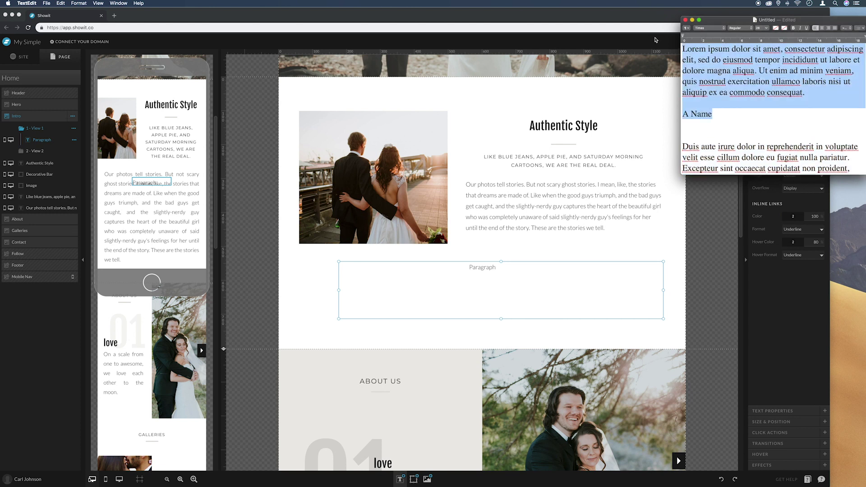
Paste the testimonial over the 'Paragraph' placeholder and italicize the quote paragraph
left_click(500, 267)
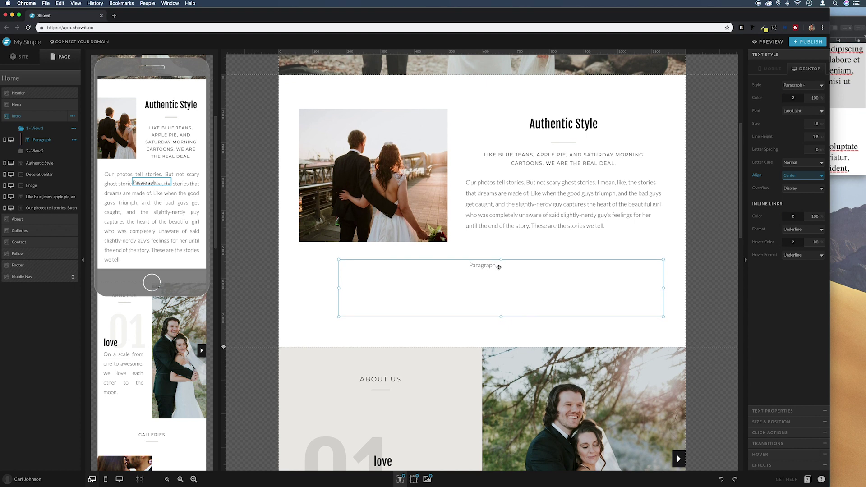
double_click(498, 268)
left_click_drag(510, 268, 414, 269)
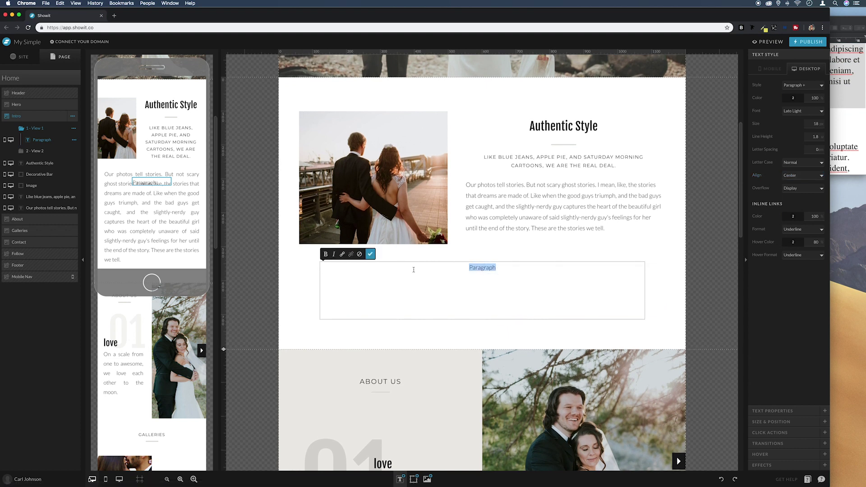
key("super+v")
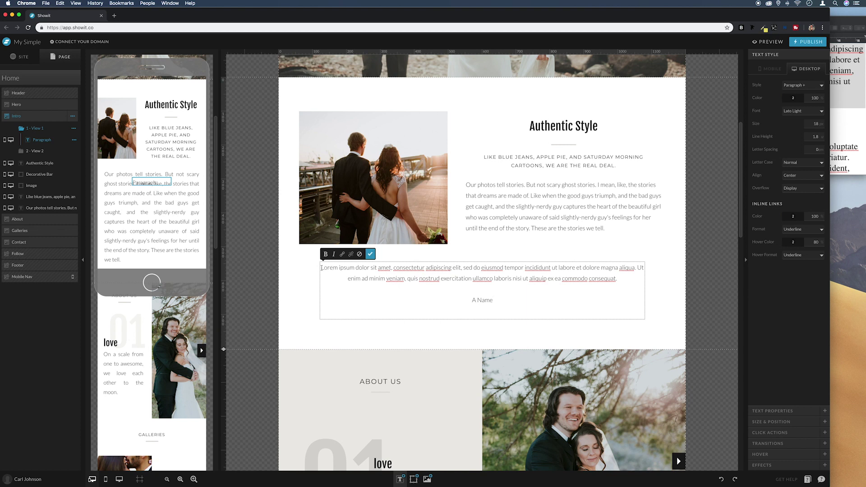
left_click_drag(321, 268, 621, 275)
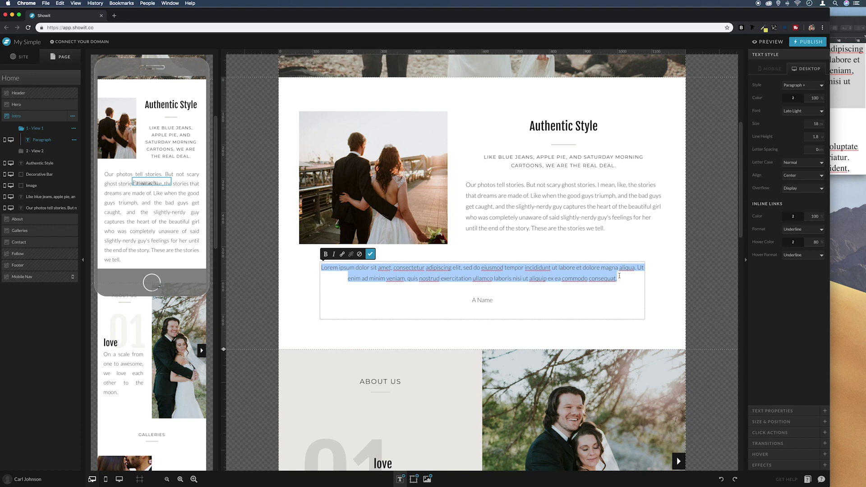
left_click(334, 255)
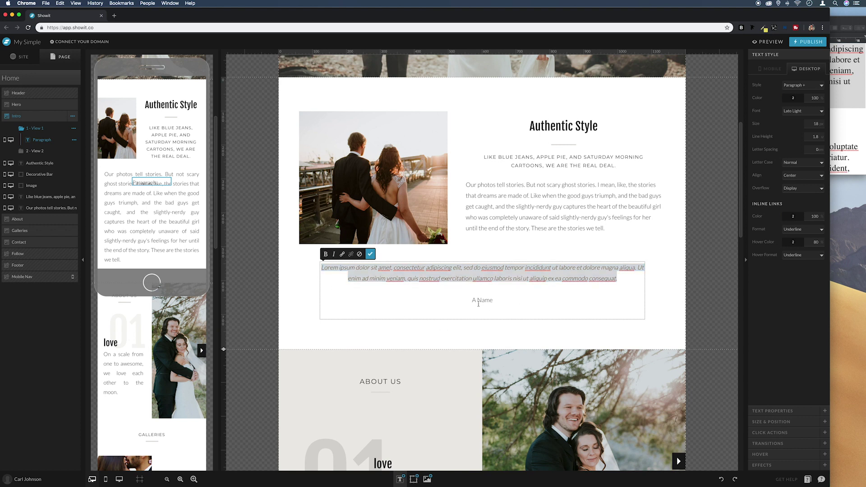
left_click(490, 333)
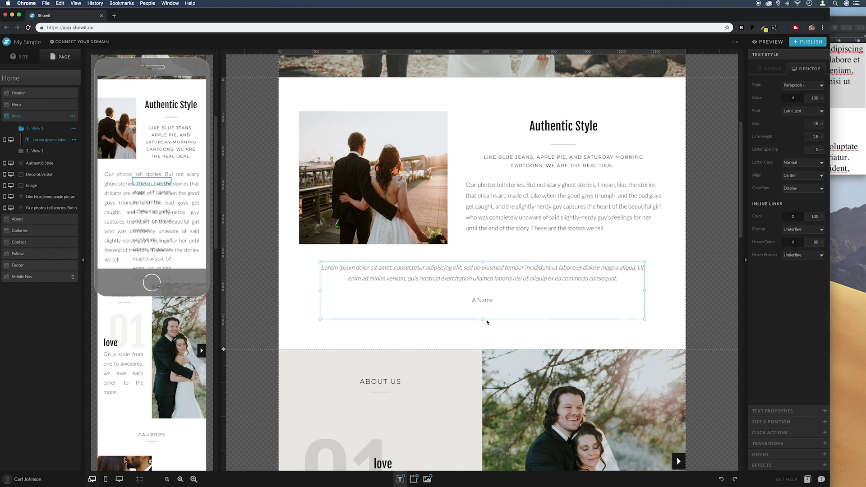
Shorten the testimonial text box to fit its text and reduce the Intro canvas height
left_click_drag(483, 320, 483, 307)
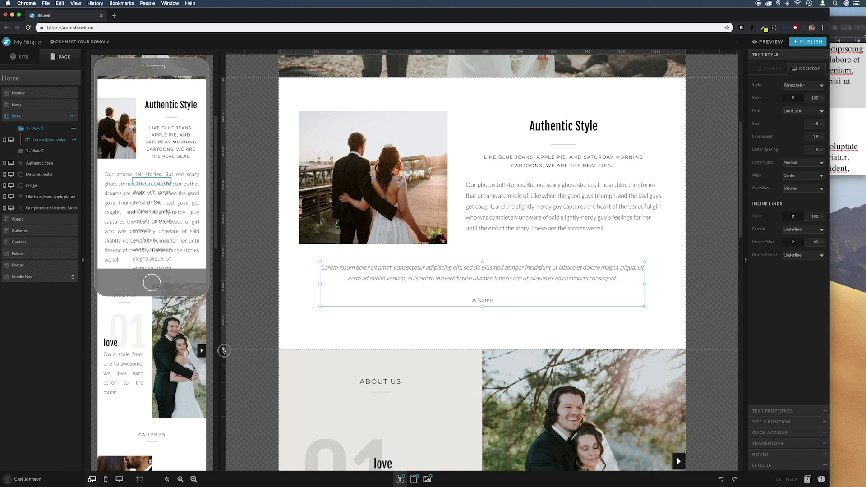
left_click_drag(223, 349, 224, 316)
left_click(310, 300)
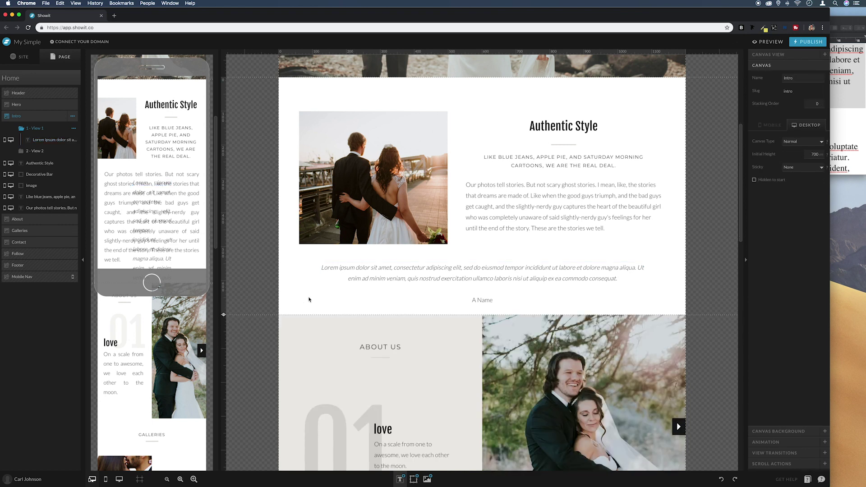
Duplicate the testimonial text layer and move the copy into the 2 - View 2 folder
scroll(310, 300, "down", 1)
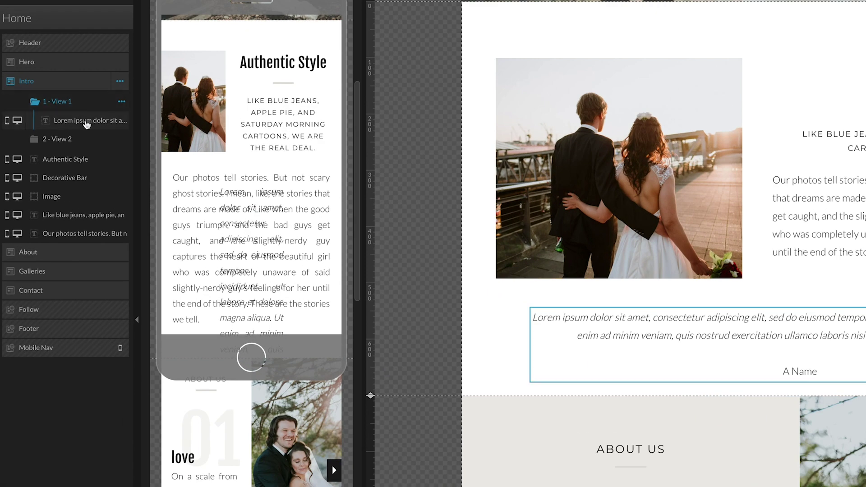
left_click(87, 124)
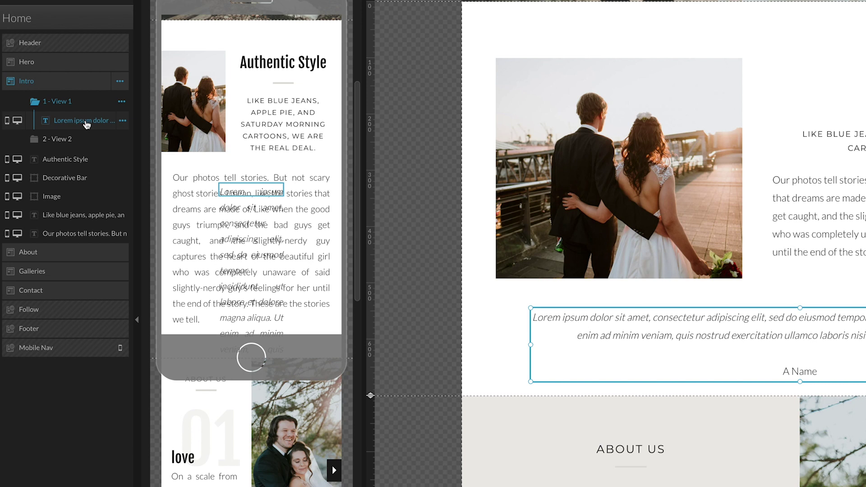
key("ctrl+d")
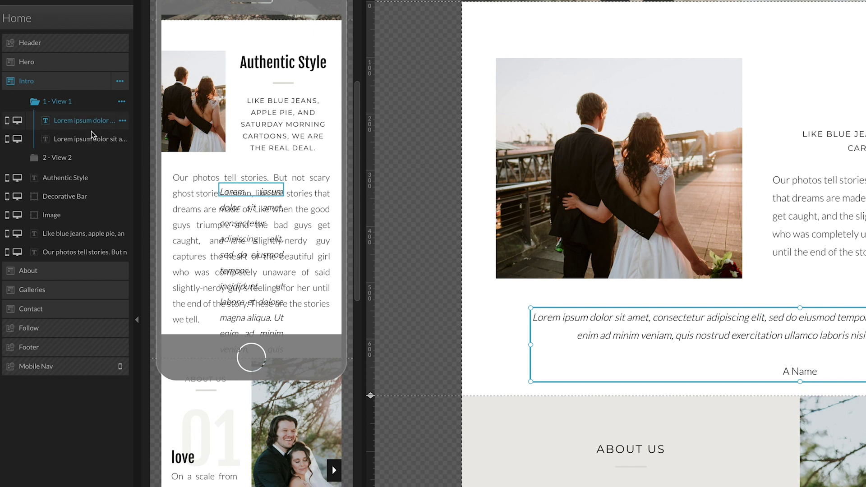
left_click(90, 141)
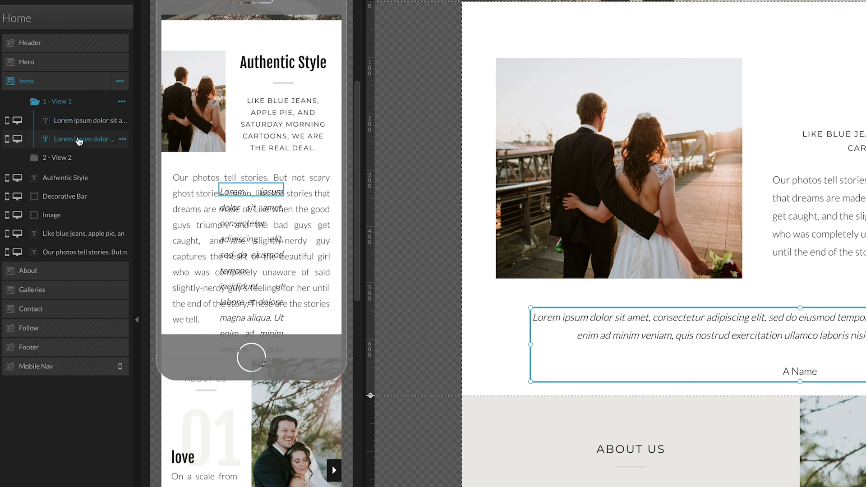
left_click(79, 141)
left_click_drag(79, 140, 79, 156)
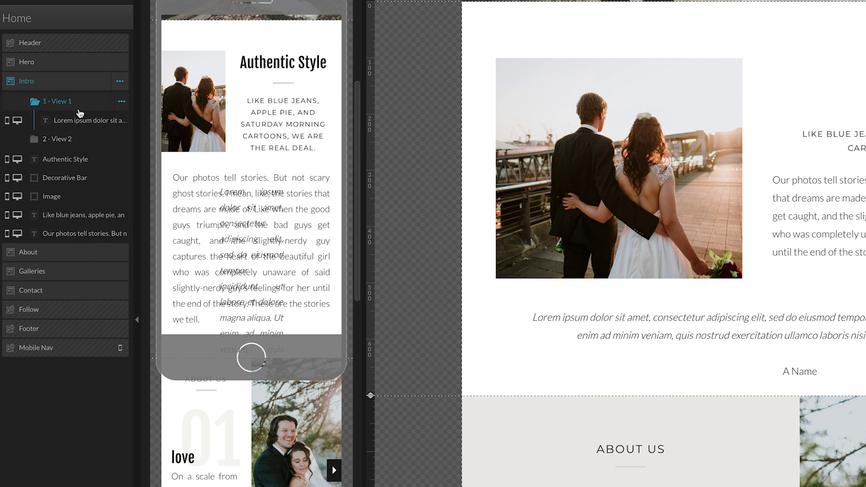
With View 2 shown, copy the 'Duis aute…Person Two' testimonial from the notes document
left_click(81, 140)
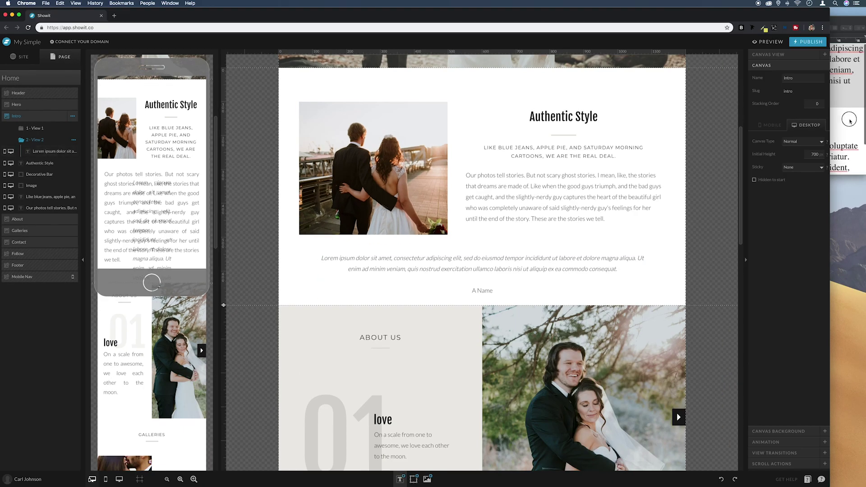
left_click(843, 135)
scroll(689, 145, "down", 3)
scroll(689, 145, "up", 1)
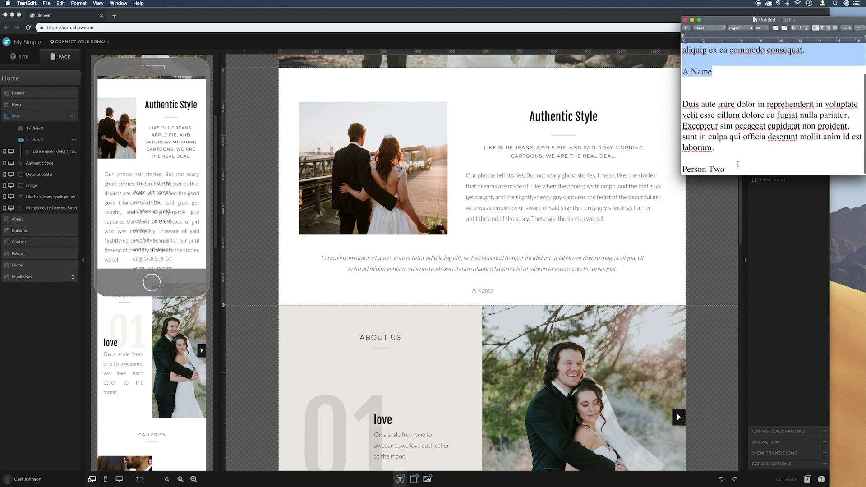
left_click(682, 105)
left_click(725, 169, "shift")
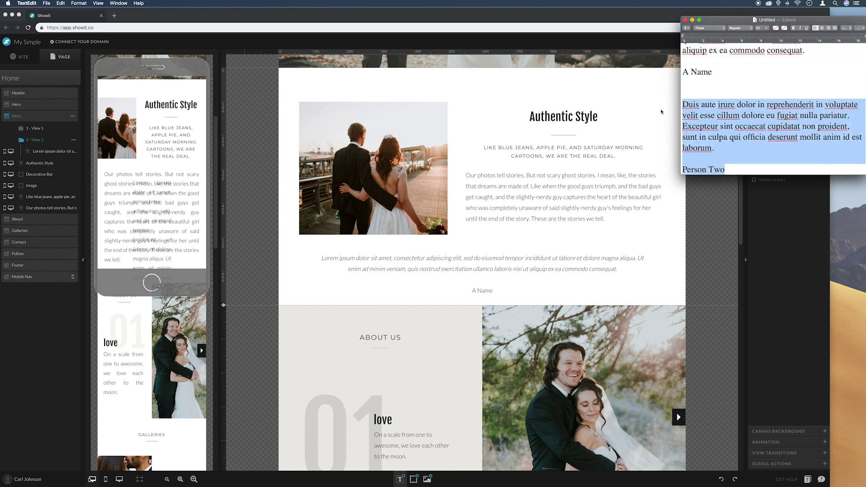
key("super+c")
left_click(692, 19)
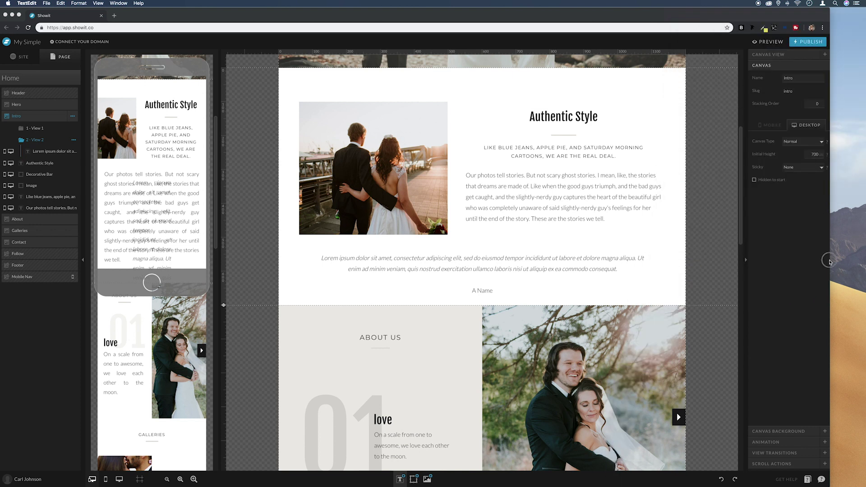
left_click_drag(830, 258, 862, 255)
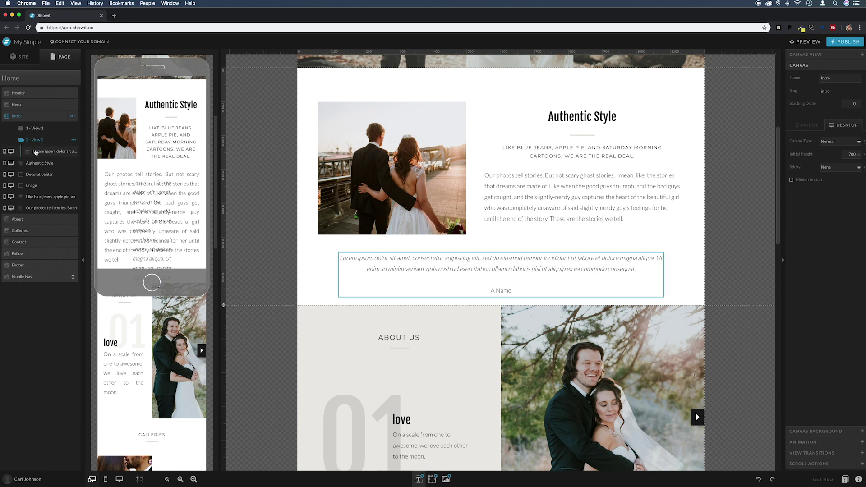
Replace View 2's quote with the Duis aute irure testimonial signed Person Two, then select View 1
double_click(518, 290)
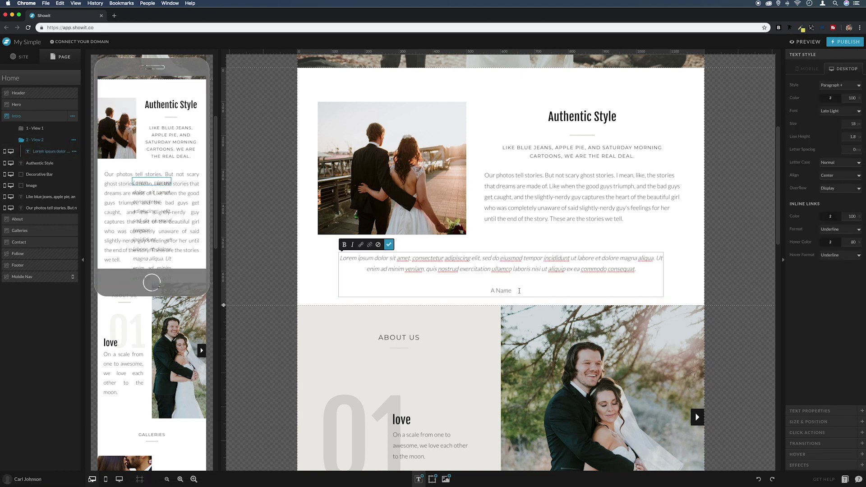
left_click_drag(519, 291, 296, 235)
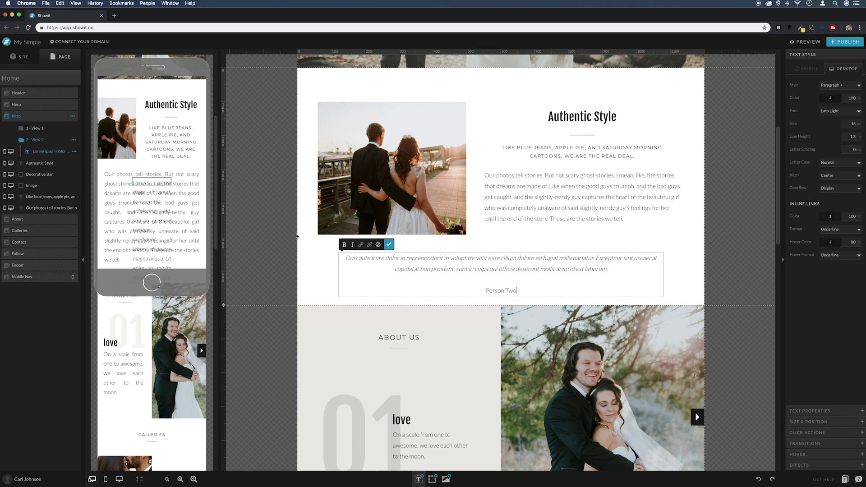
left_click(305, 240)
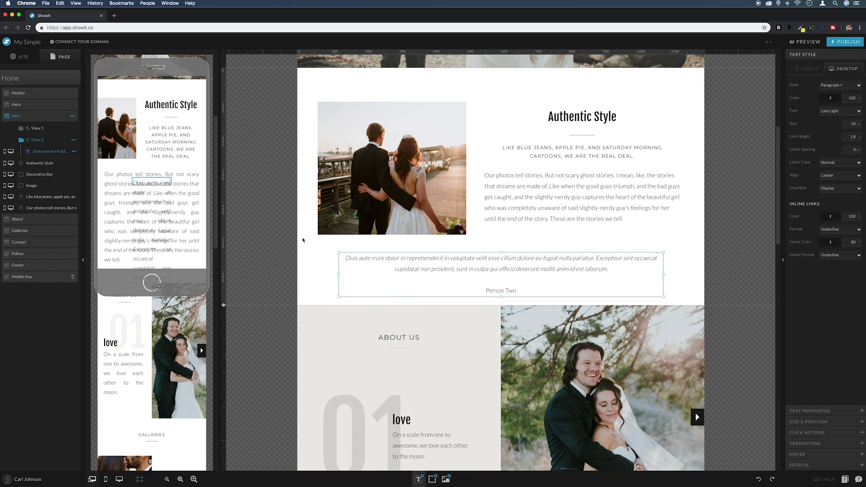
key("Escape")
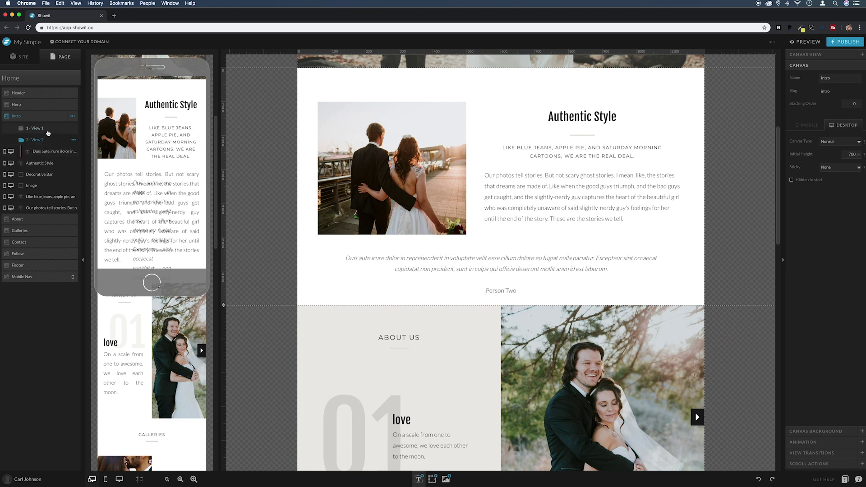
left_click(44, 129)
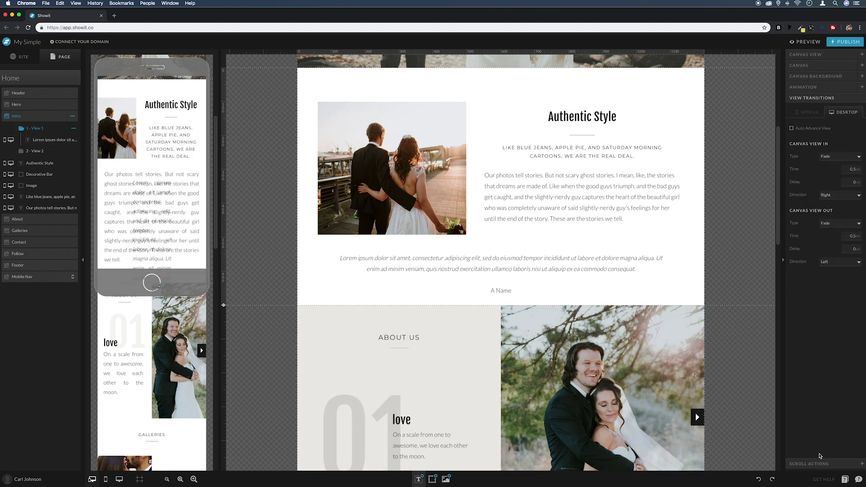
Enable Auto Advance View in View Transitions with Time set to 3
left_click(812, 453)
left_click(810, 129)
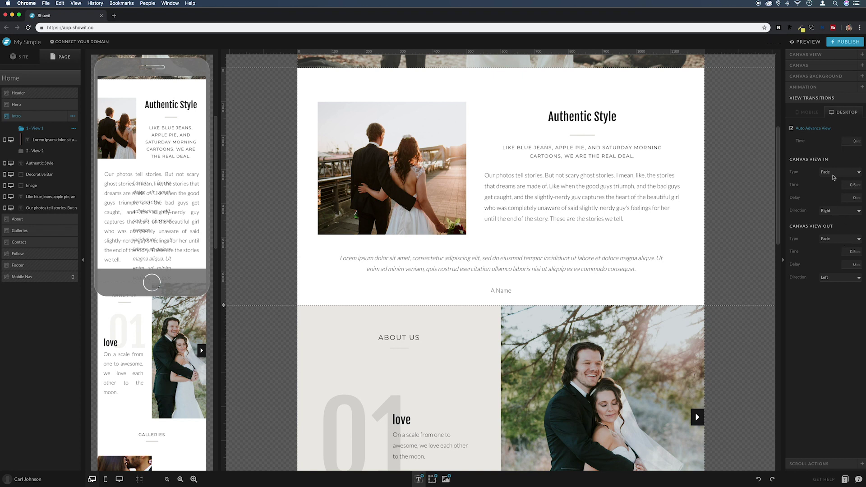
left_click(853, 143)
type("3")
left_click(811, 43)
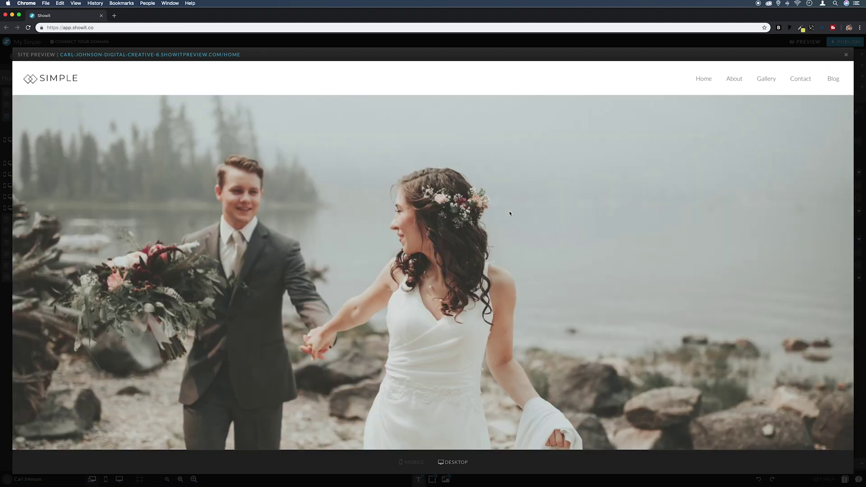
scroll(510, 213, "down", 7)
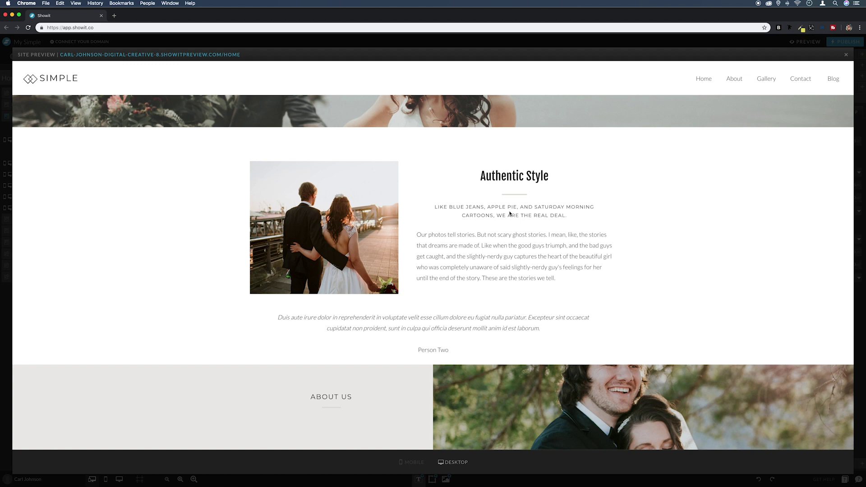
key("Escape")
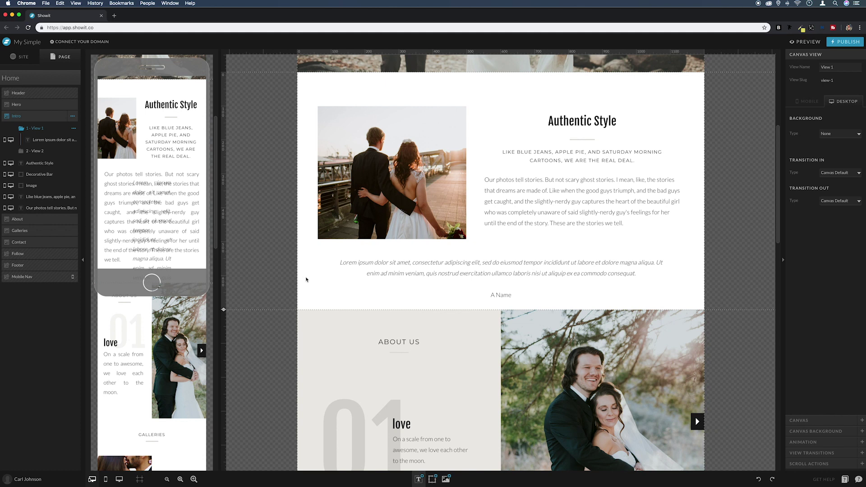
Add an icon right of the quote, make it a right arrow, and shrink it to about 35px
mouse_move(429, 484)
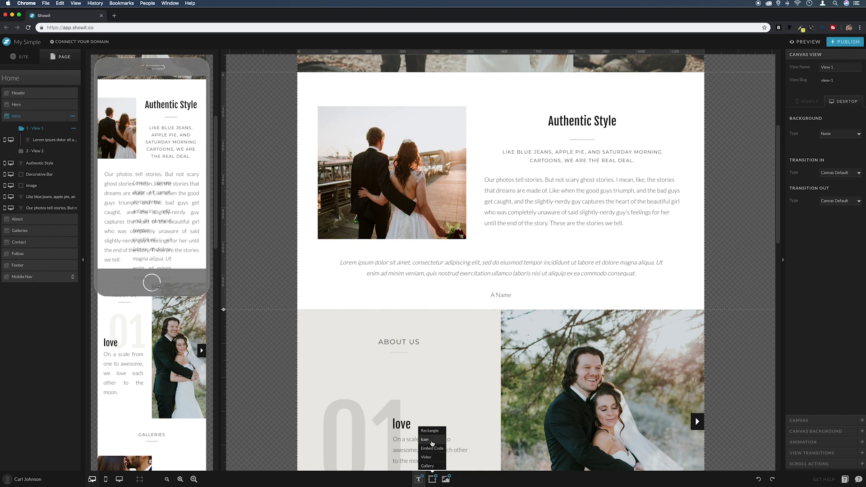
left_click(432, 444)
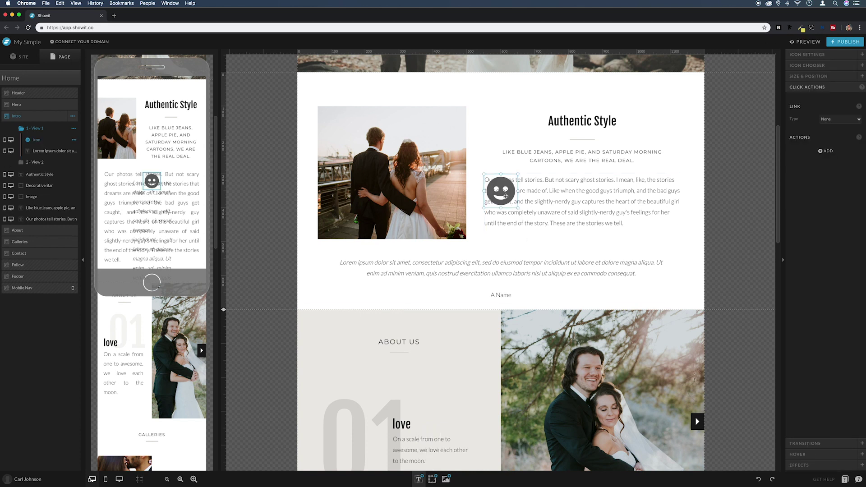
left_click_drag(503, 193, 689, 271)
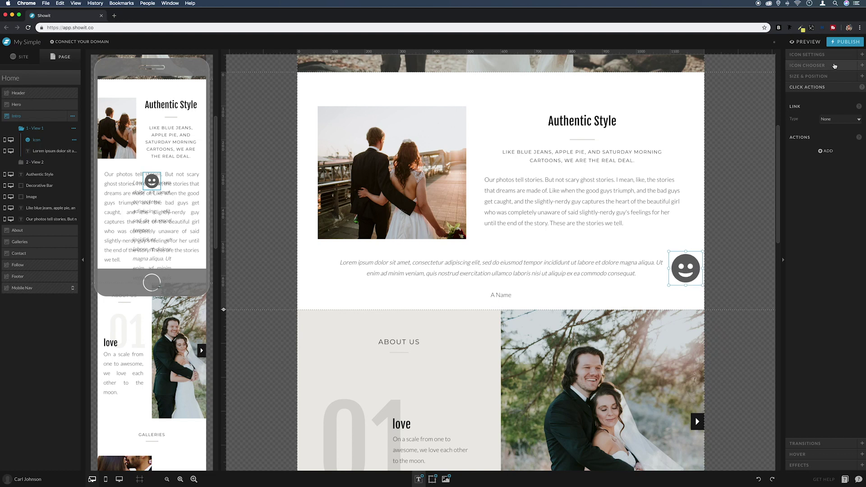
left_click(834, 66)
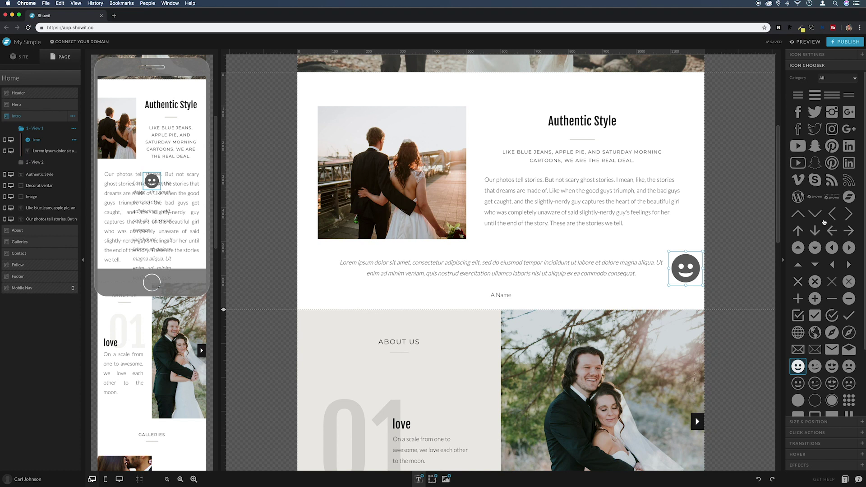
left_click(850, 231)
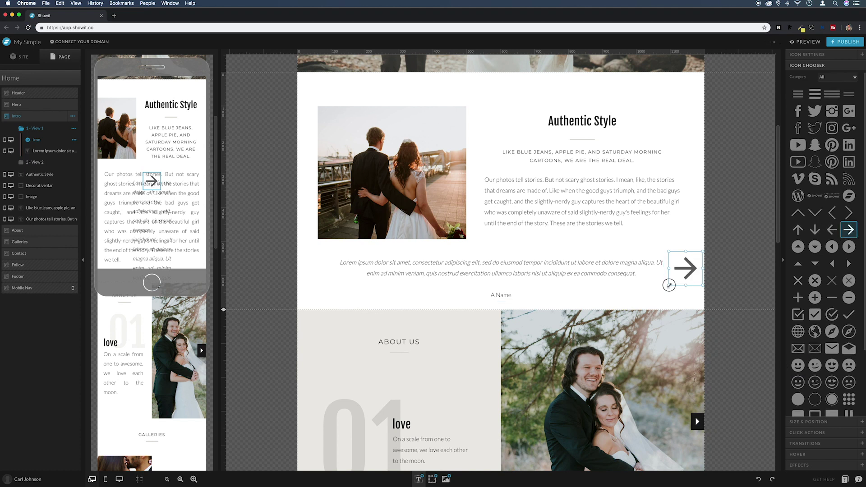
left_click_drag(668, 284, 697, 272)
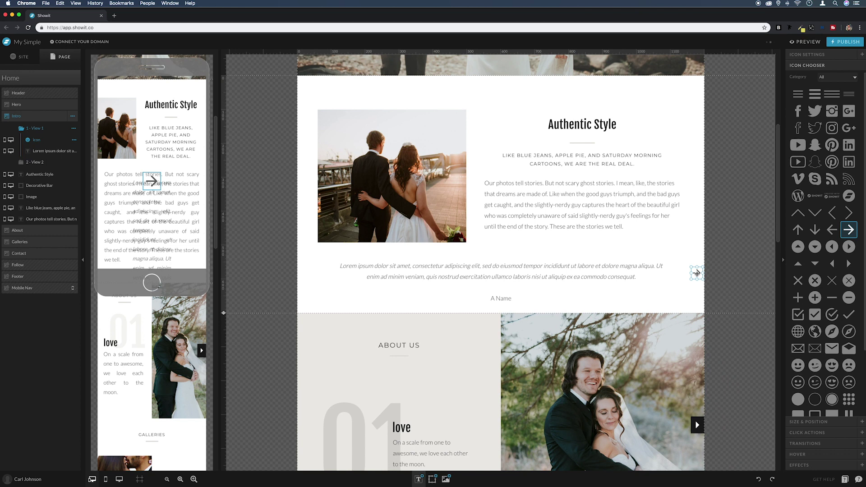
Link the right arrow to This Canvas, Next view, with Scroll to Canvas and Reverse Transition off
left_click(816, 434)
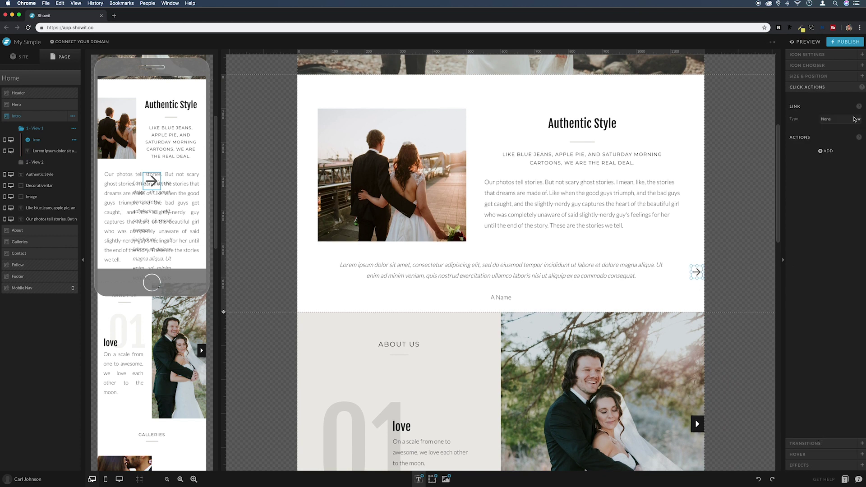
left_click(852, 119)
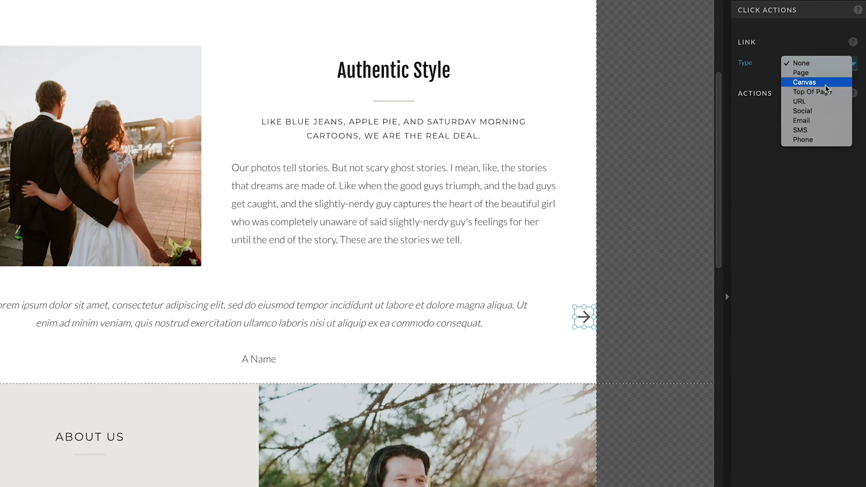
left_click(827, 84)
left_click(827, 86)
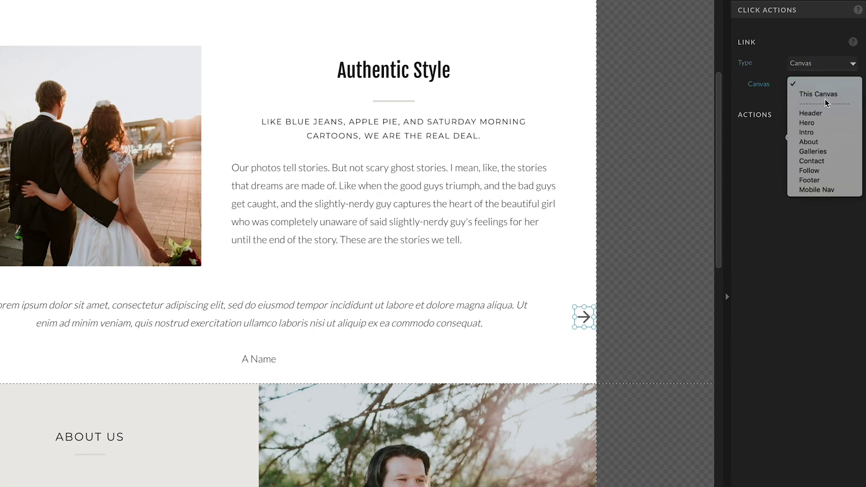
left_click(823, 95)
left_click(816, 108)
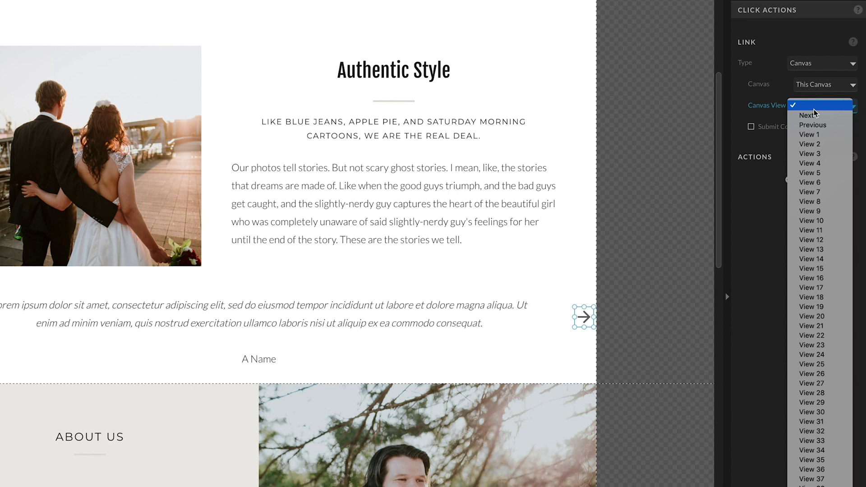
left_click(815, 117)
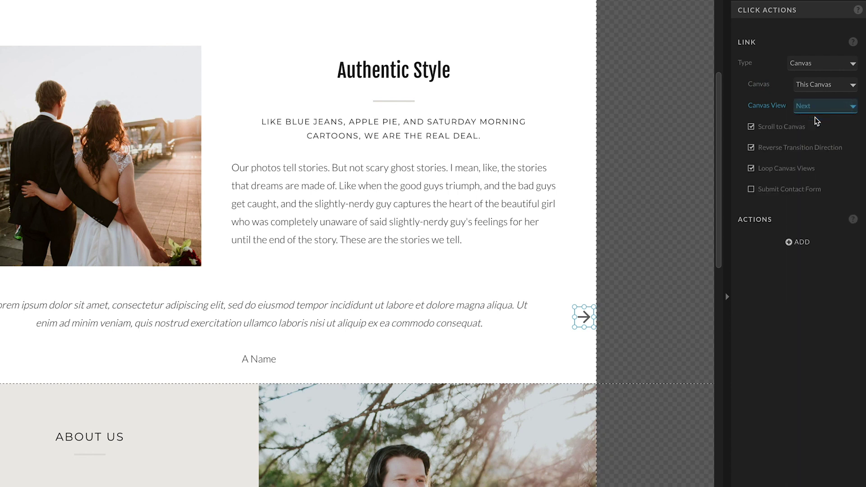
left_click(792, 126)
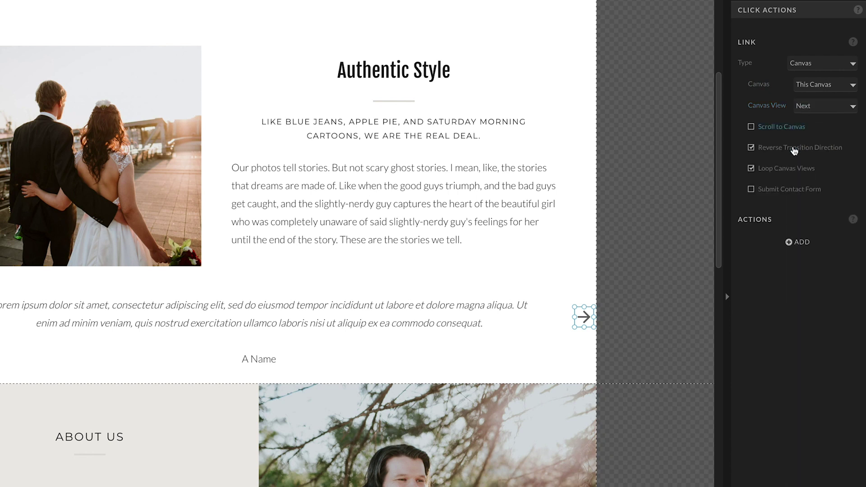
left_click(794, 149)
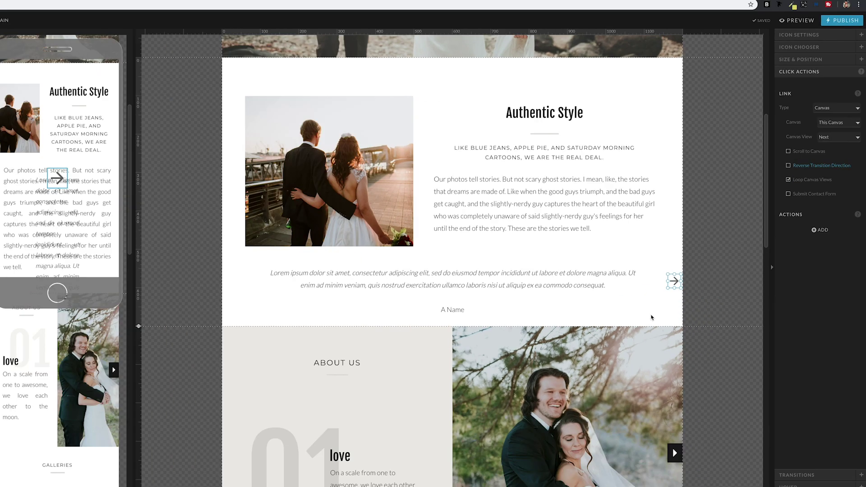
left_click(551, 369)
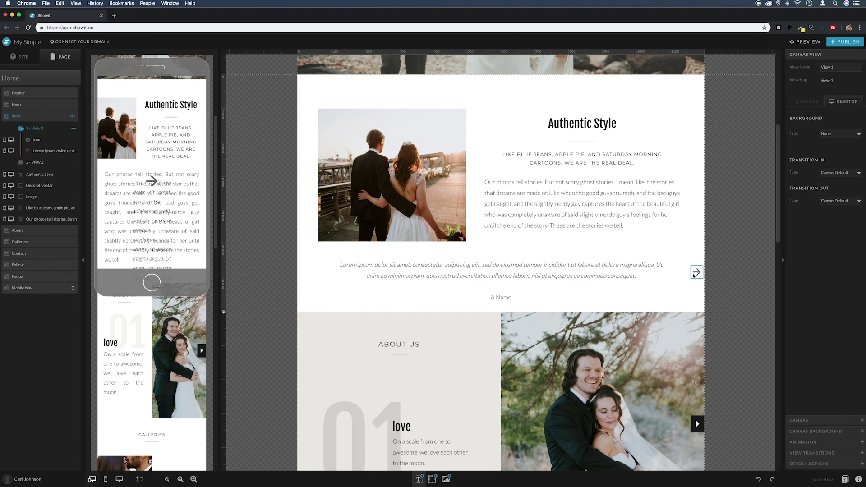
Duplicate the right arrow, move the copy to the testimonial's left edge, and link it to the Previous view
left_click(697, 272)
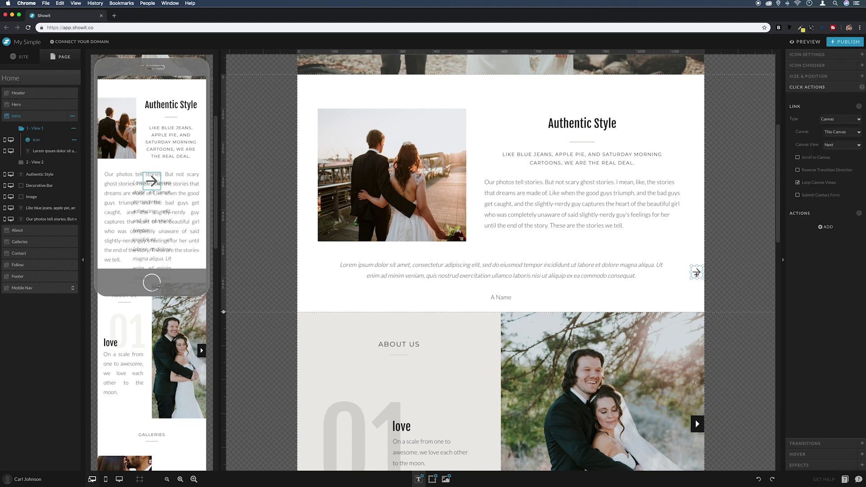
key("super+d")
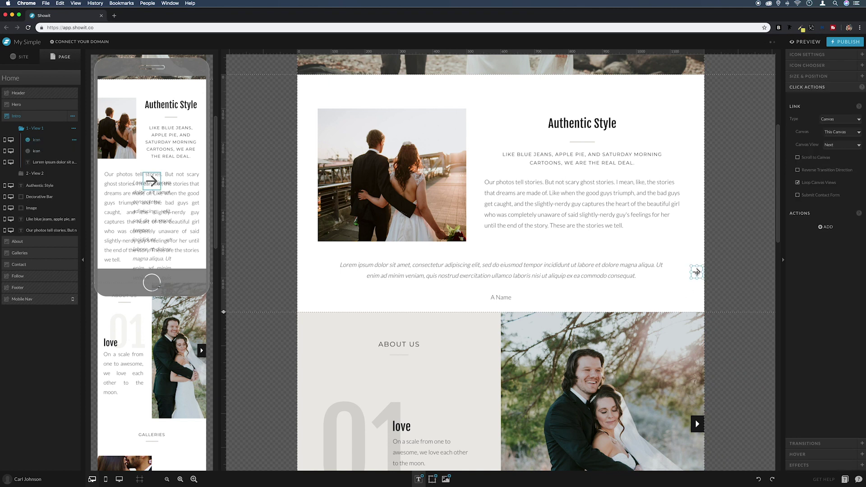
left_click_drag(697, 272, 297, 280)
left_click(846, 146)
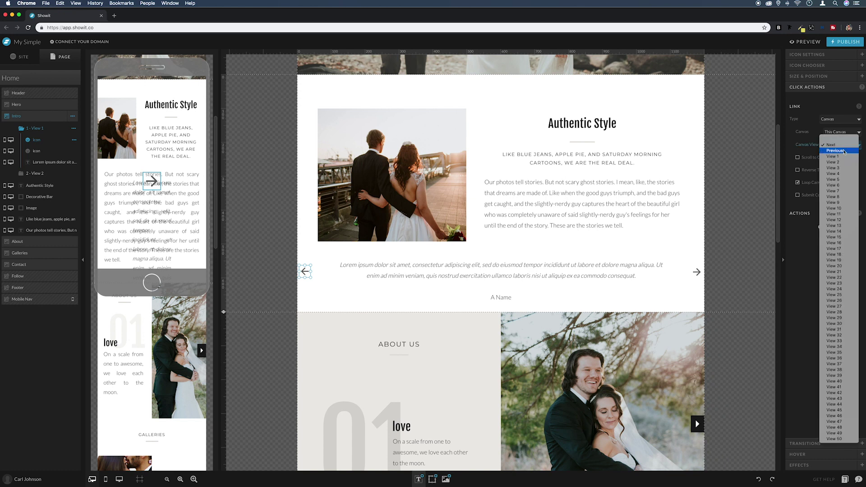
left_click(845, 152)
Select both the left and right arrows together
left_click(699, 272, "shift")
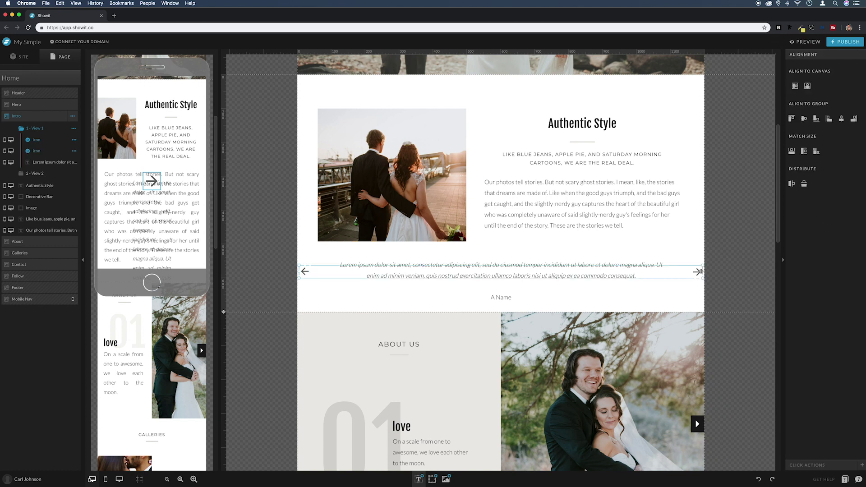
left_click(314, 271)
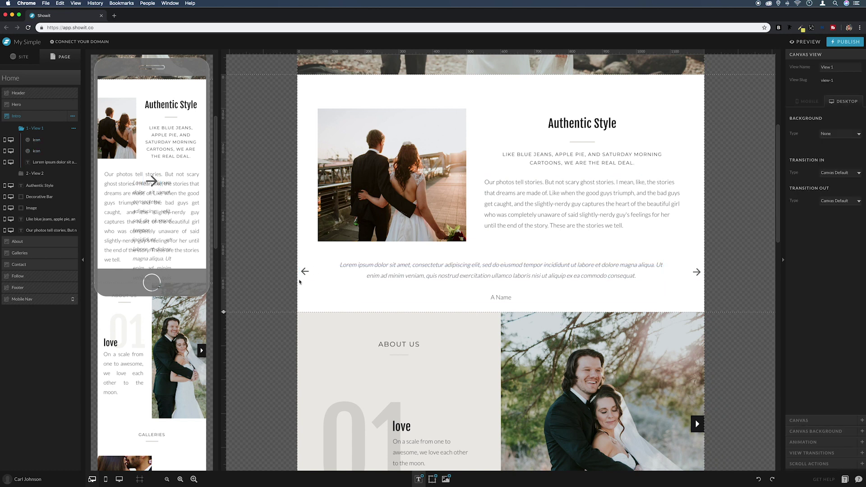
left_click(304, 271)
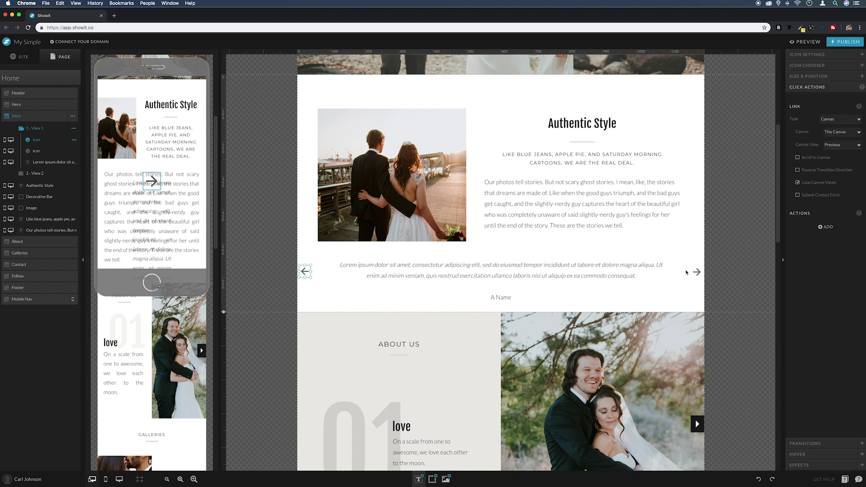
left_click(697, 272, "shift")
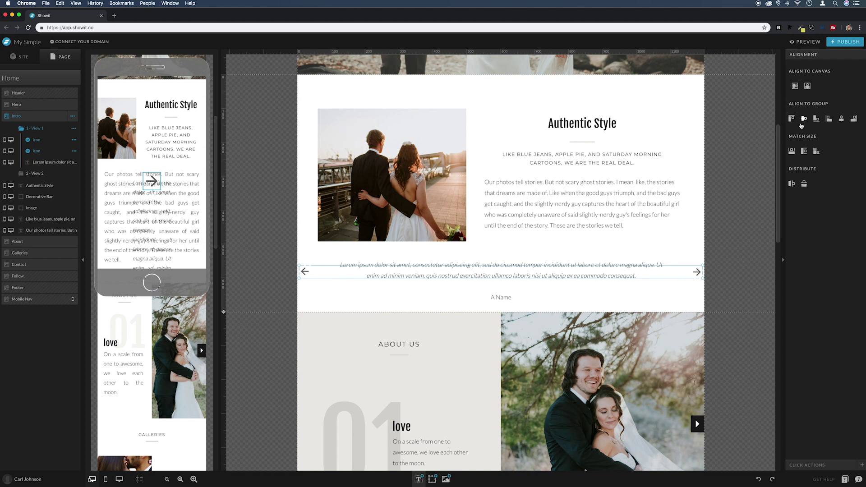
Align the two arrows, then duplicate an arrow and move its copy into the 2 - View 2 folder
left_click(803, 120)
key("ctrl+d")
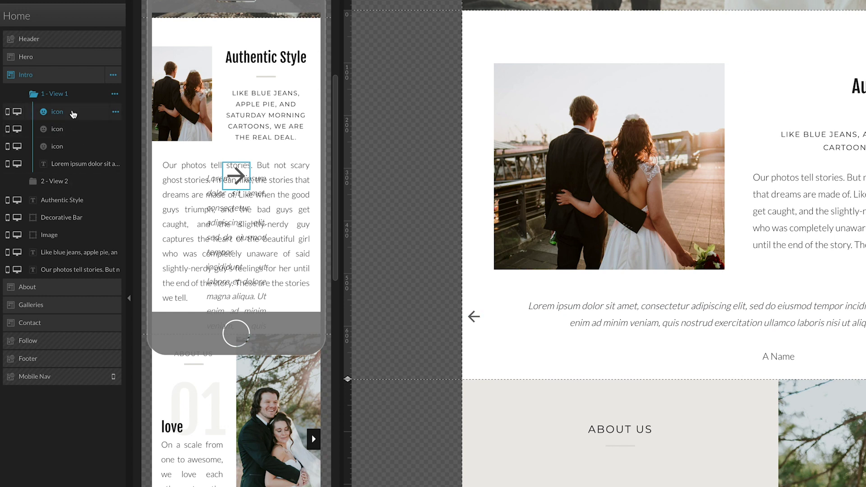
left_click(73, 116)
left_click_drag(73, 116, 72, 180)
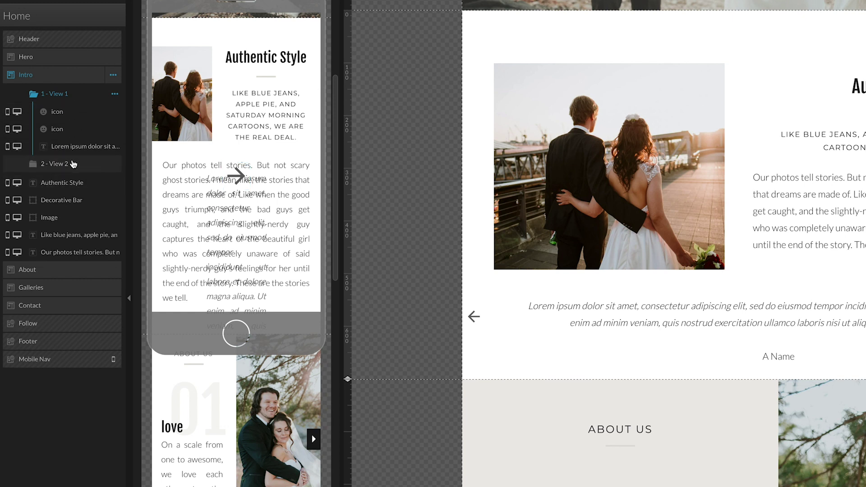
Move the left arrow copy into 2 - View 2 as well and display the second testimonial view
left_click(474, 318)
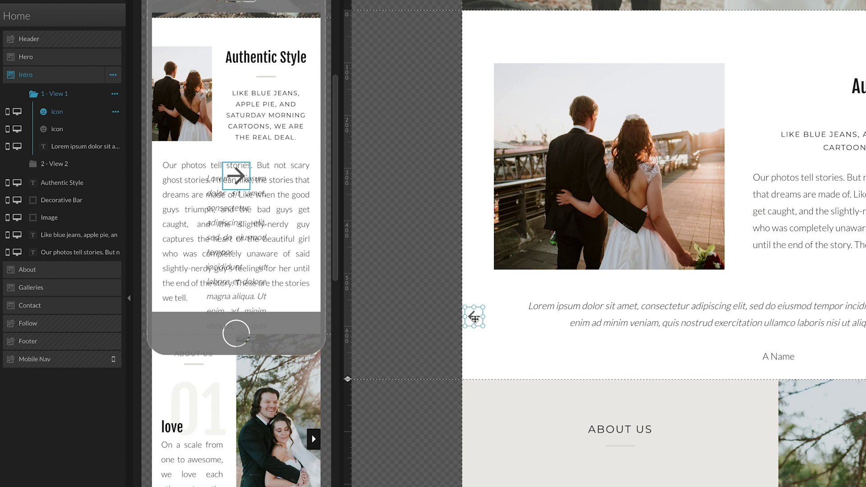
left_click_drag(53, 111, 56, 179)
left_click(56, 166)
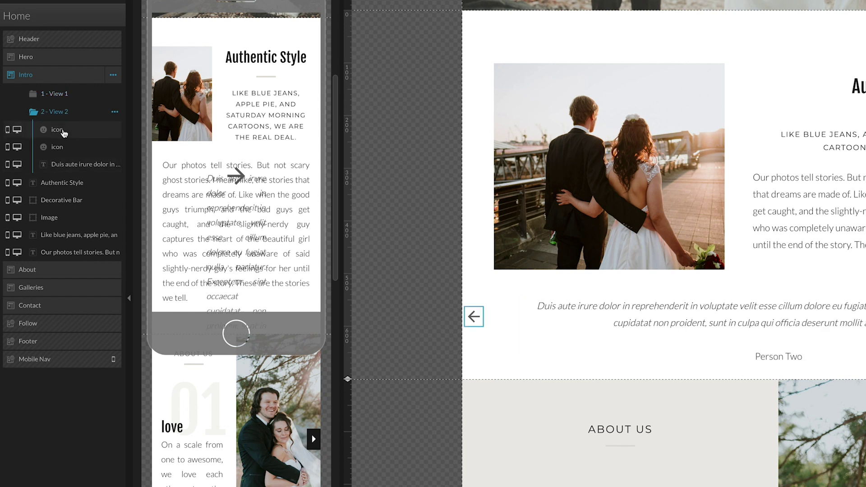
left_click(60, 101)
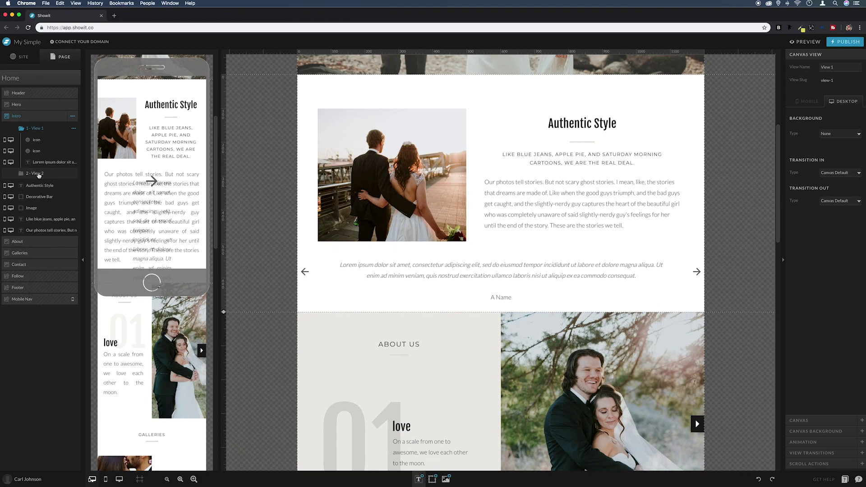
left_click(67, 111)
Return to the first testimonial view and open the site preview at the testimonial section
left_click(41, 129)
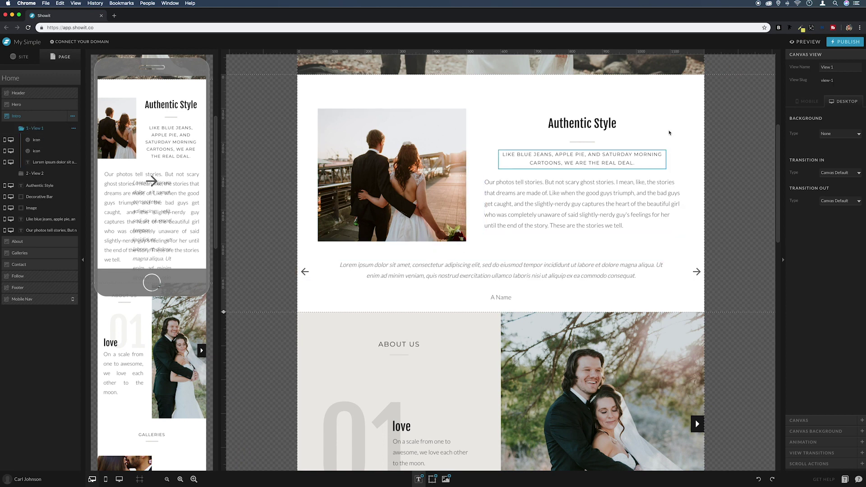
left_click(808, 41)
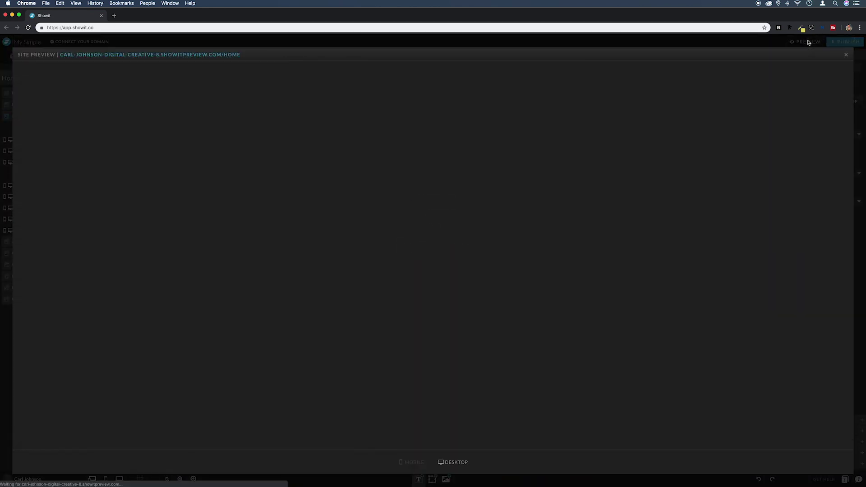
scroll(458, 238, "down", 6)
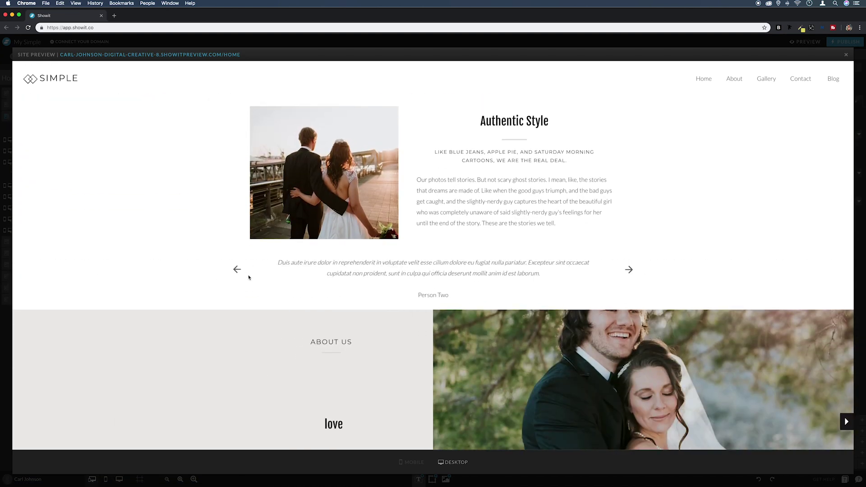
Test the carousel by clicking the left and right arrows to switch testimonials
left_click(237, 270)
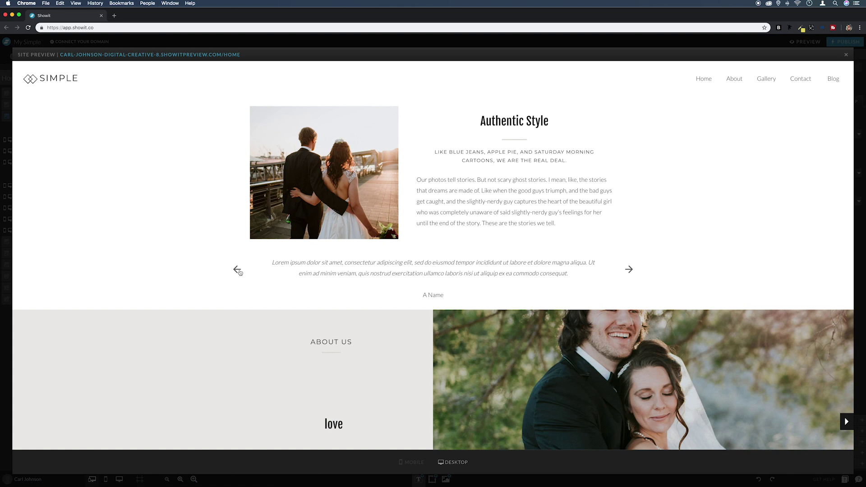
left_click(238, 271)
left_click(629, 269)
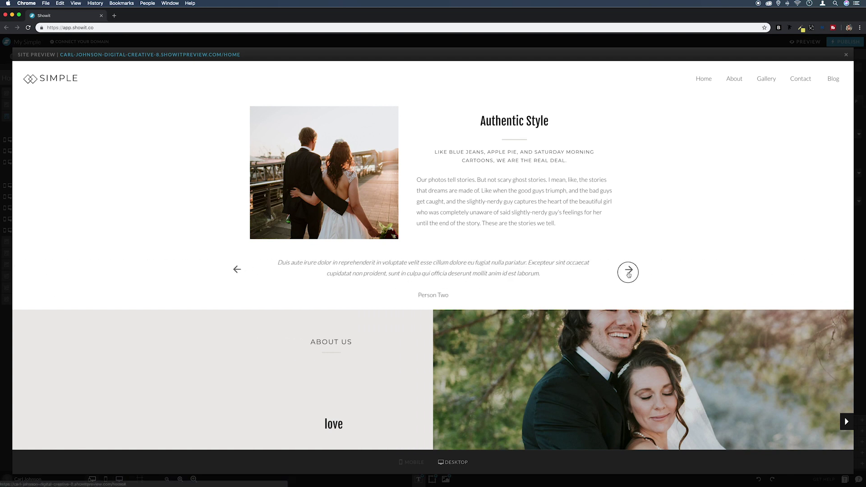
left_click(242, 270)
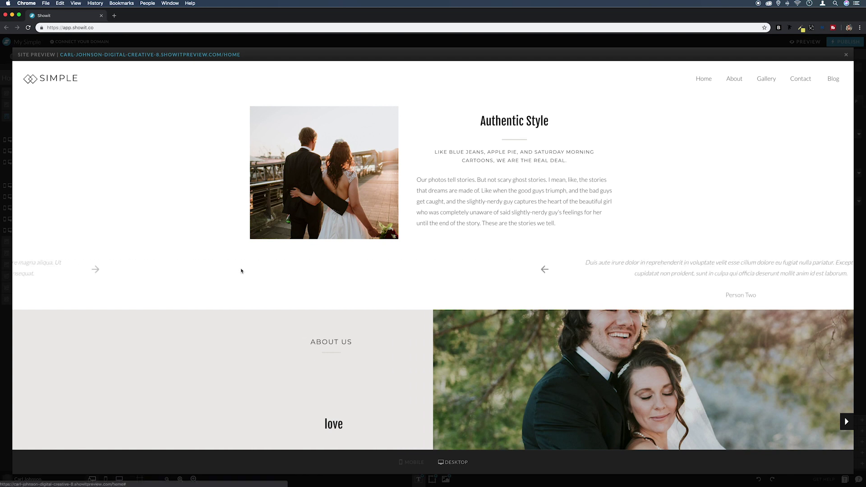